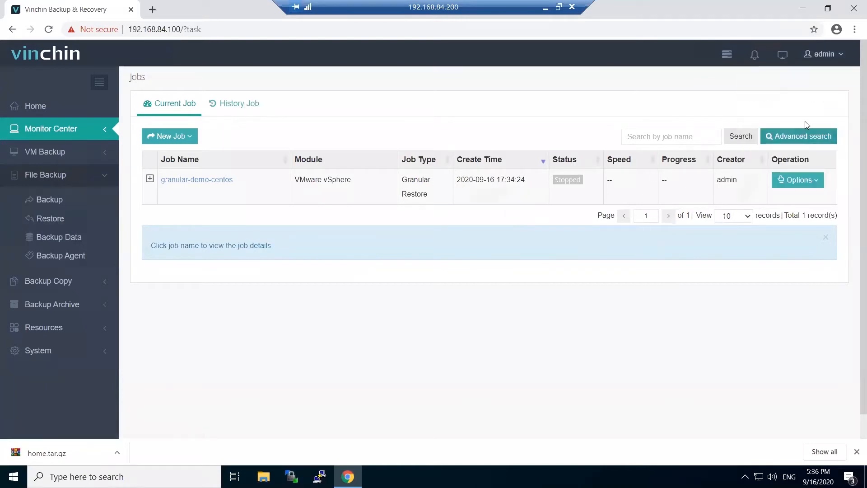
Log out and choose File Backup Plugin on the backup plug-in download page
mouse_move(831, 57)
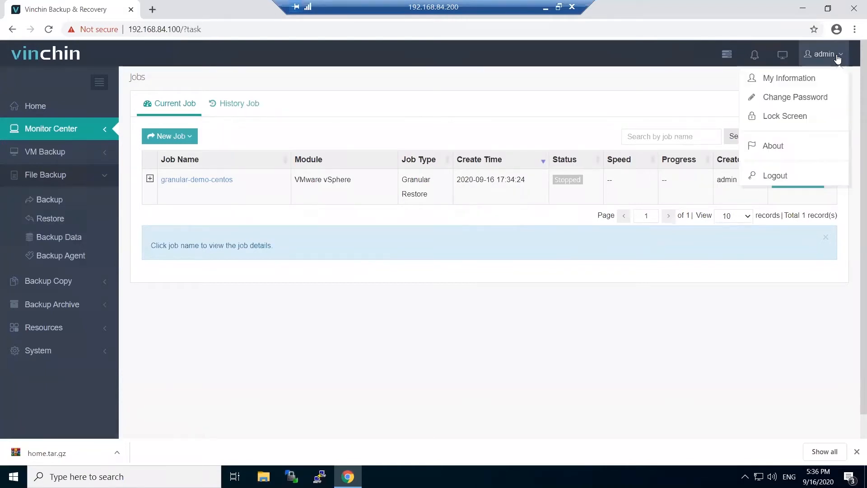
click(790, 176)
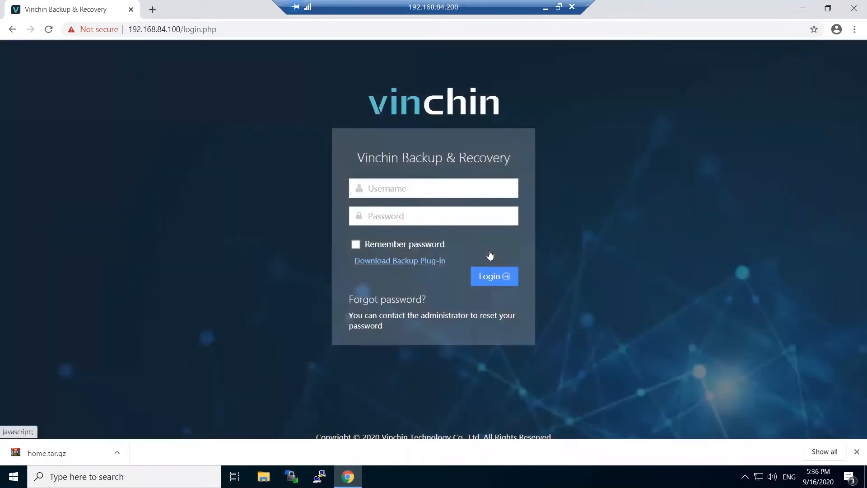
click(490, 254)
click(501, 189)
click(502, 216)
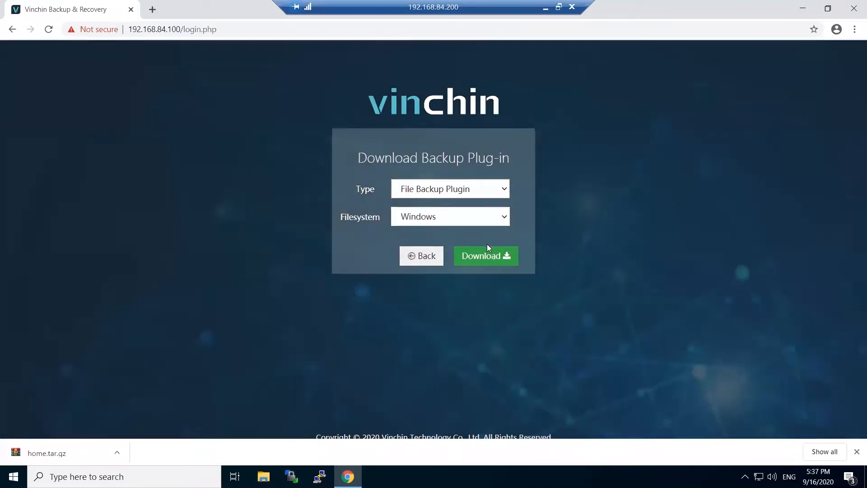
Download the Windows file backup plugin and run its installer with admin approval
click(494, 219)
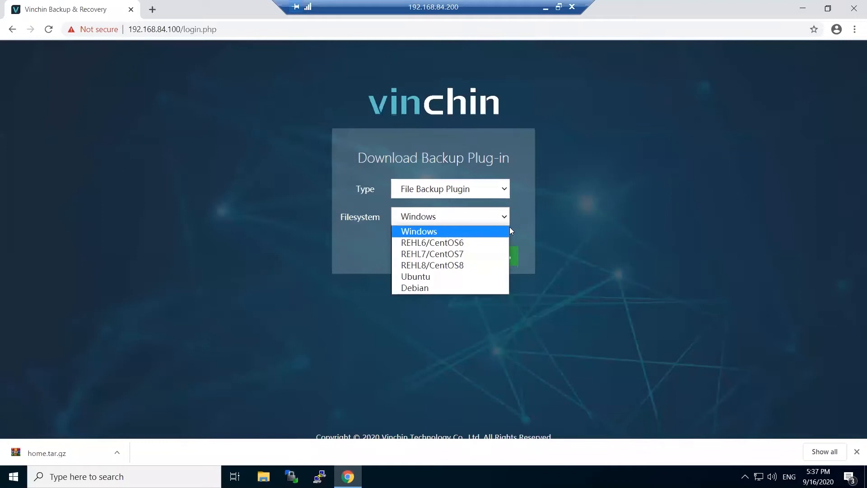
click(506, 234)
click(489, 257)
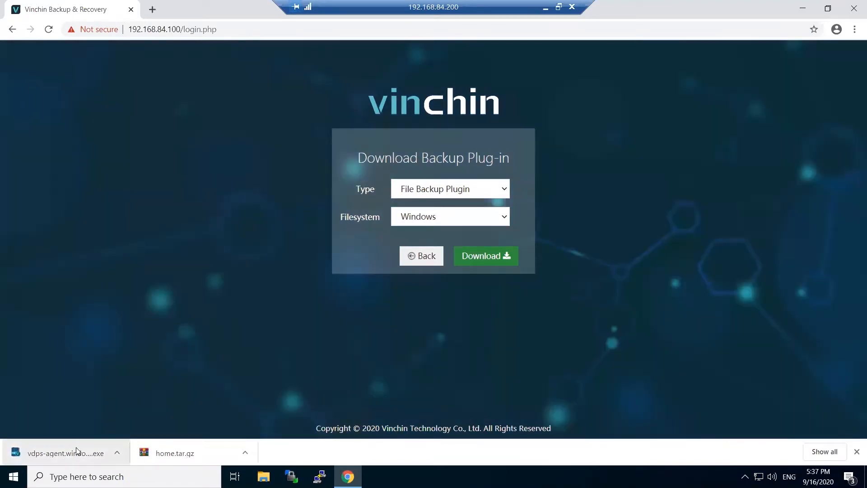
click(77, 449)
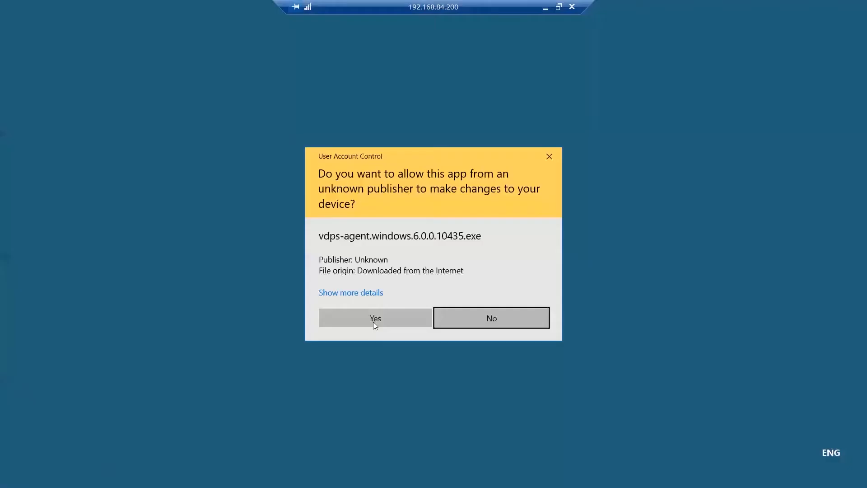
click(373, 322)
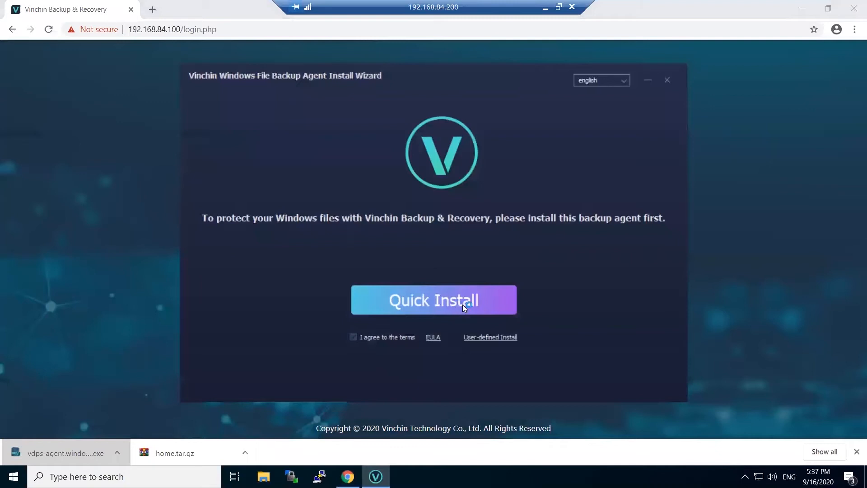
Quick-install the Windows file backup agent, finish the wizard, and open its tray menu
click(462, 305)
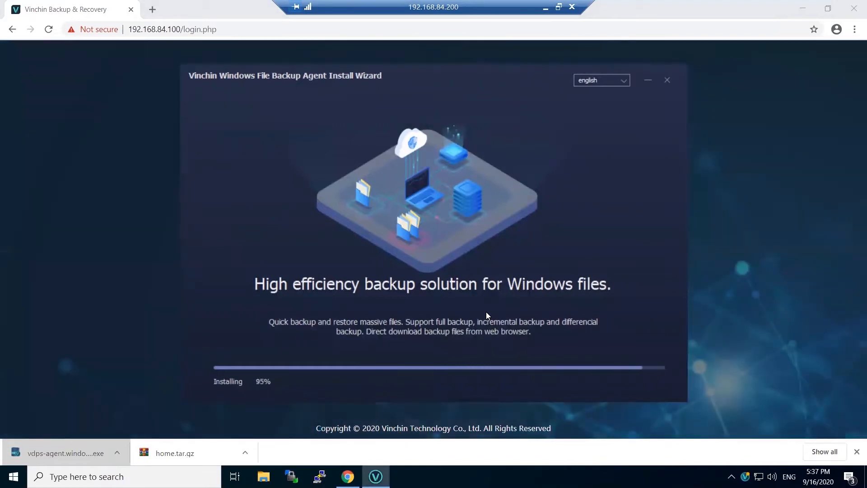
click(460, 339)
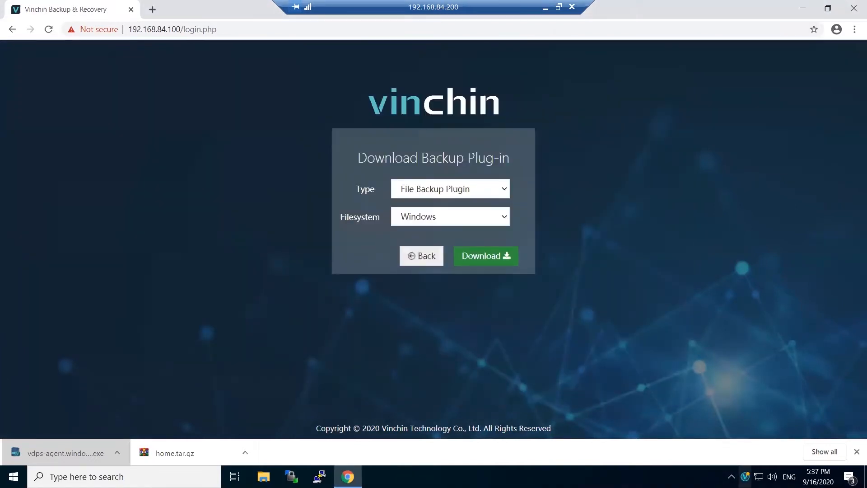
right_click(745, 477)
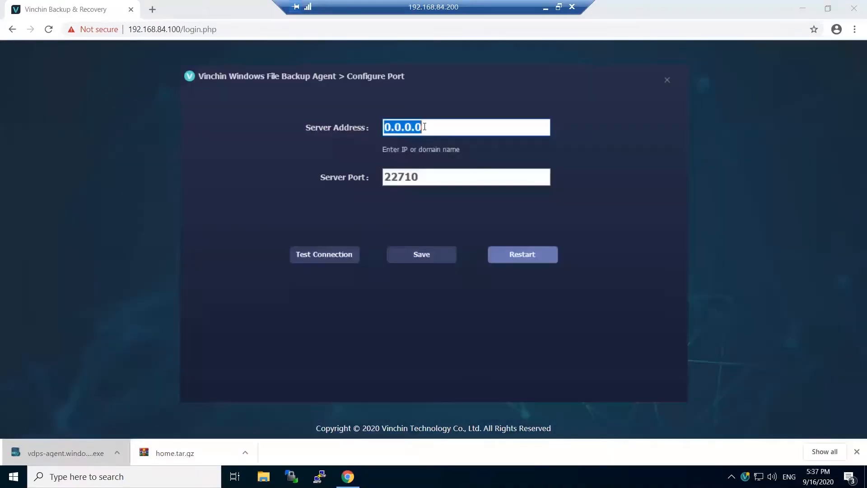
Set the agent's server address to 192.168.84.100 and test the connection successfully
click(424, 127)
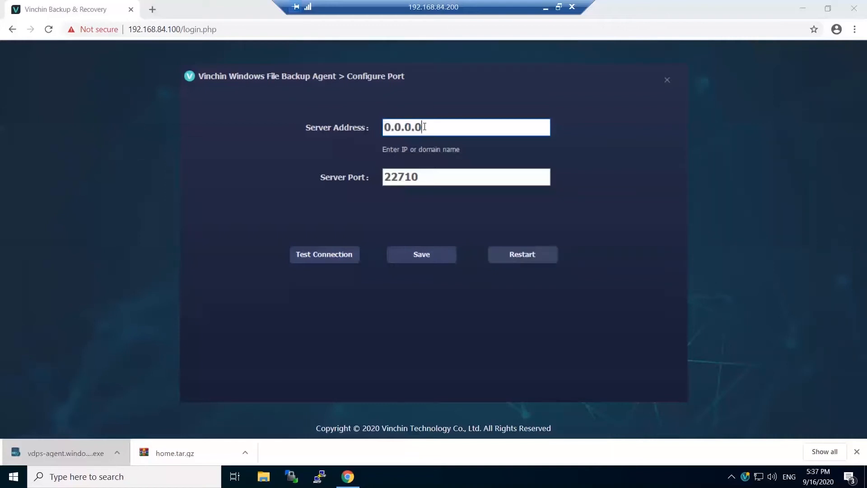
key(BackSpace)
key(BackSpace)
key(BackSpace)
key(BackSpace)
key(BackSpace)
key(BackSpace)
key(BackSpace)
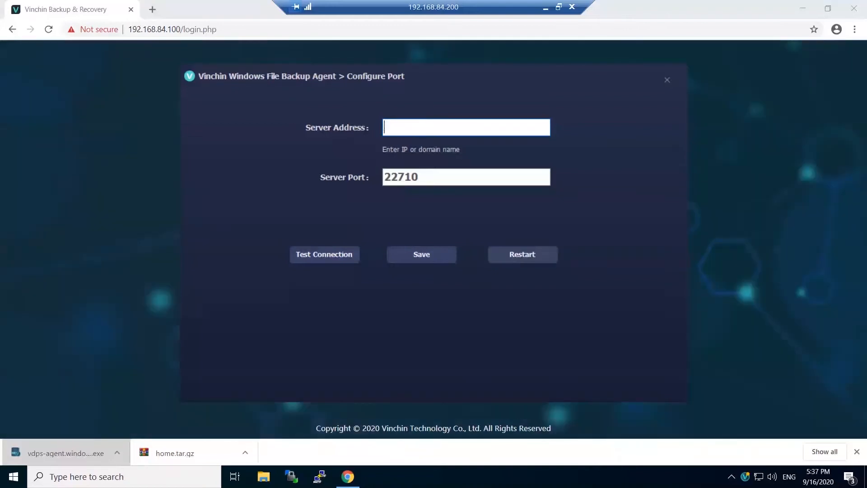
text(192.168.84.100)
click(312, 253)
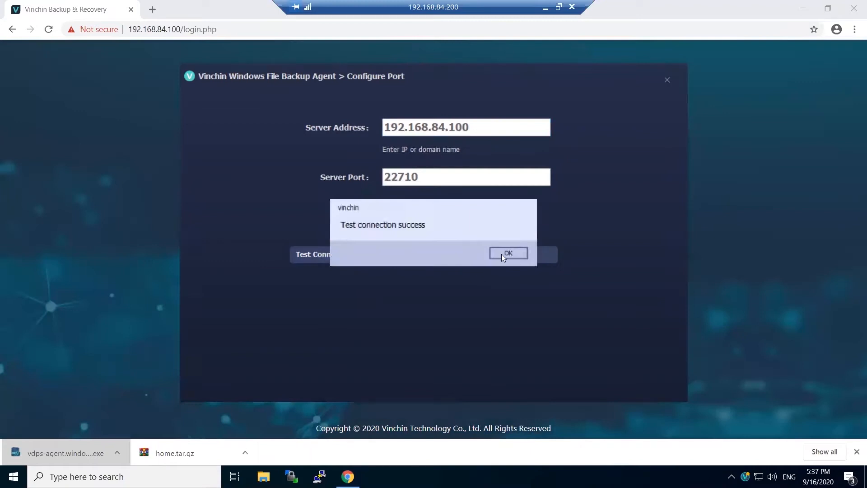
click(505, 253)
Save the agent configuration, restart the agent service, and close the window
click(428, 256)
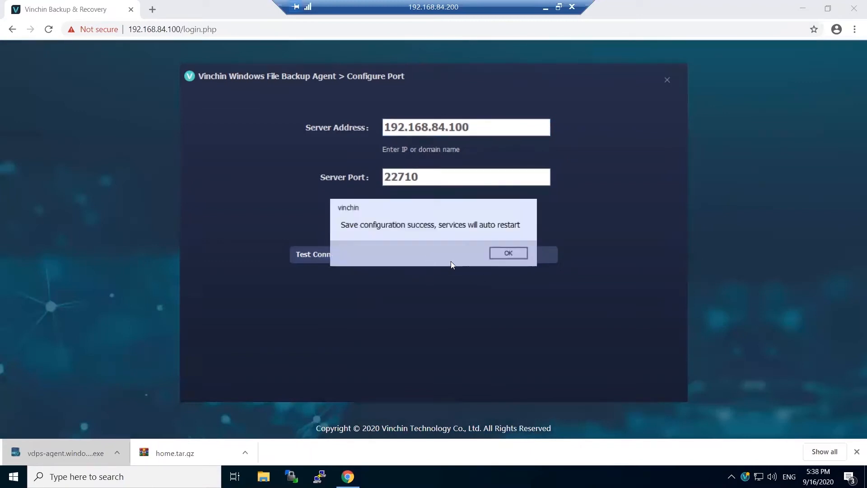
click(523, 253)
click(527, 255)
click(509, 253)
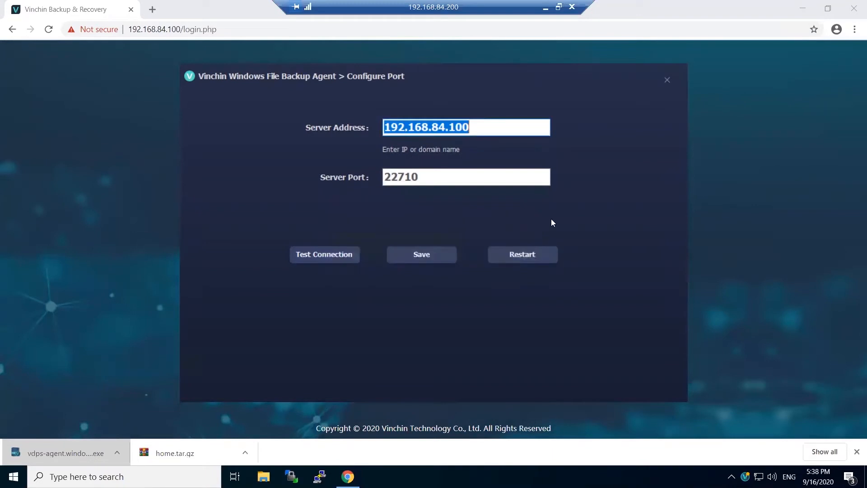
click(668, 83)
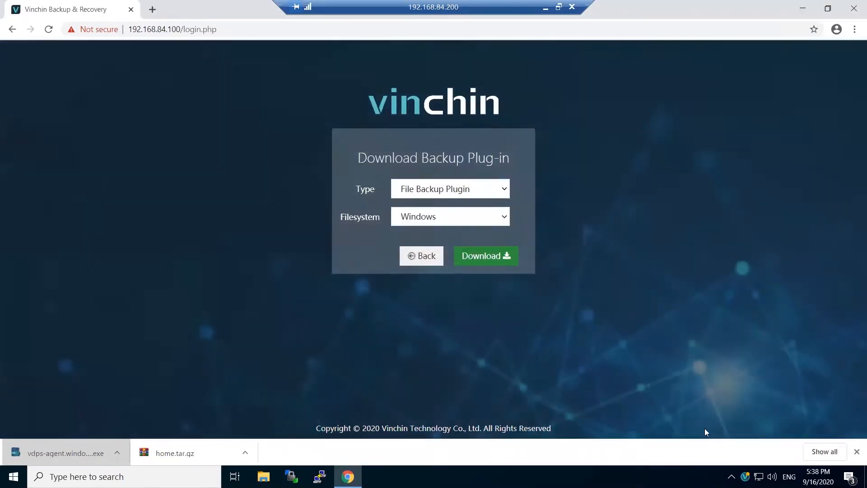
Log back in with the admin account and register the new agent host as windows10
click(432, 257)
click(417, 190)
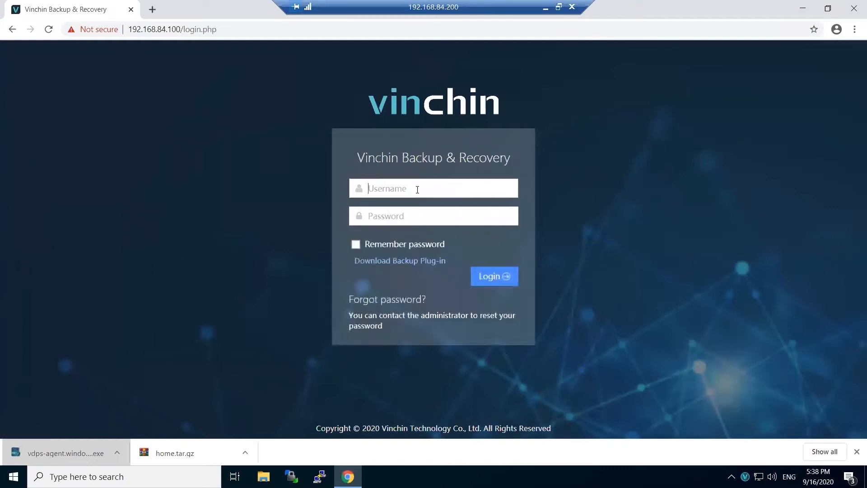
text(admin)
key(Tab)
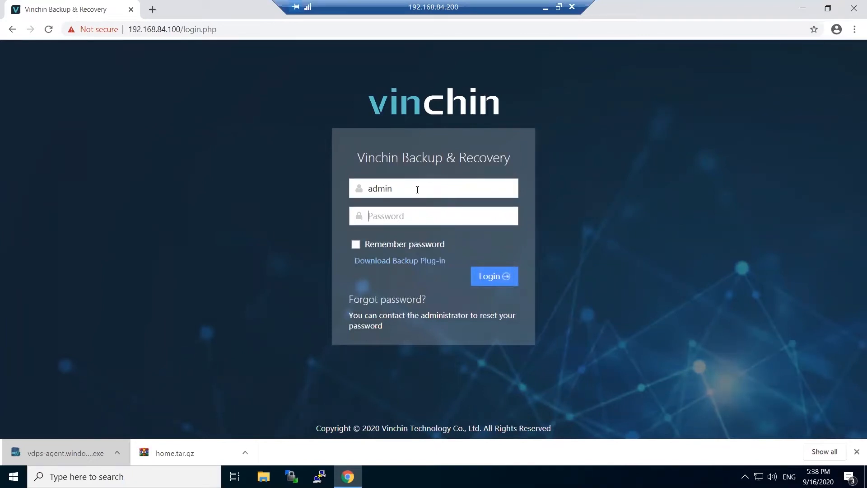
text(•)
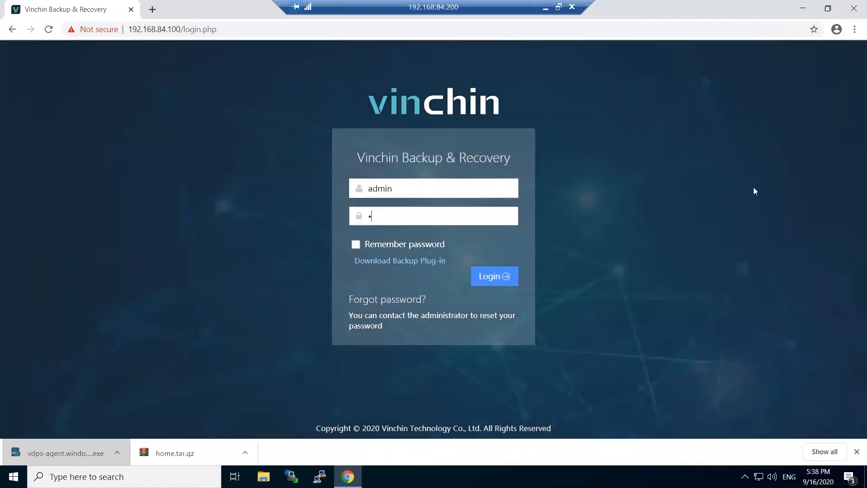
key(Return)
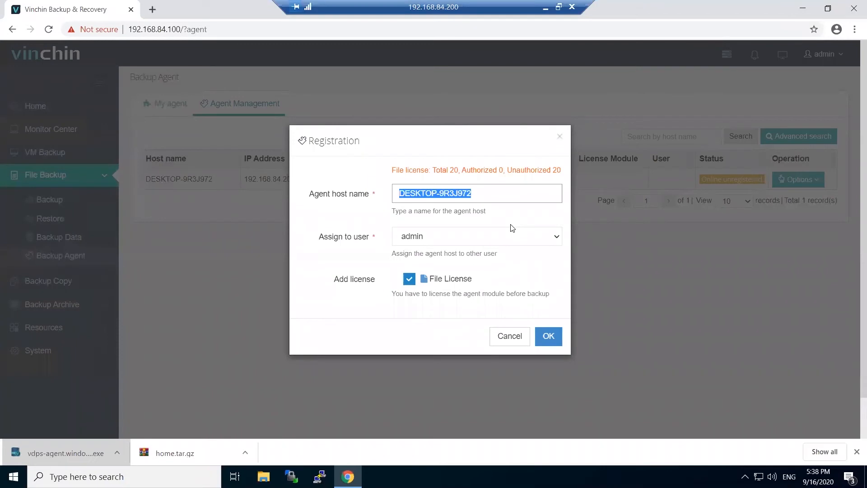
text(windo)
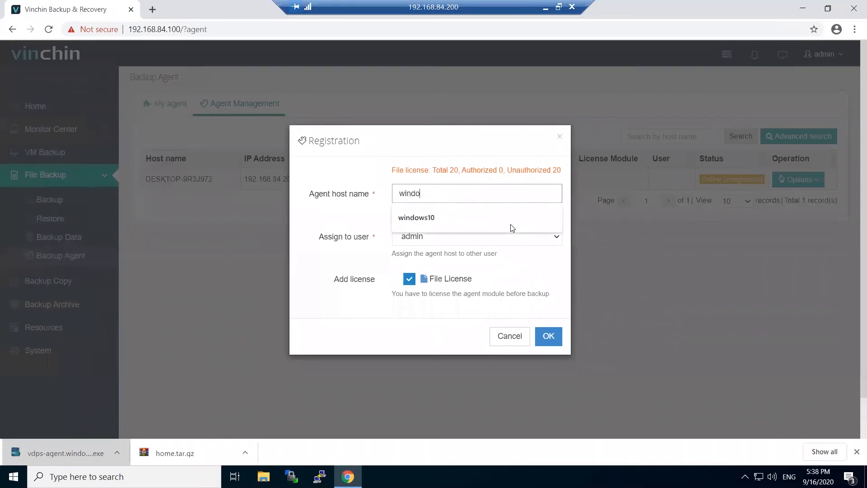
text(ws10)
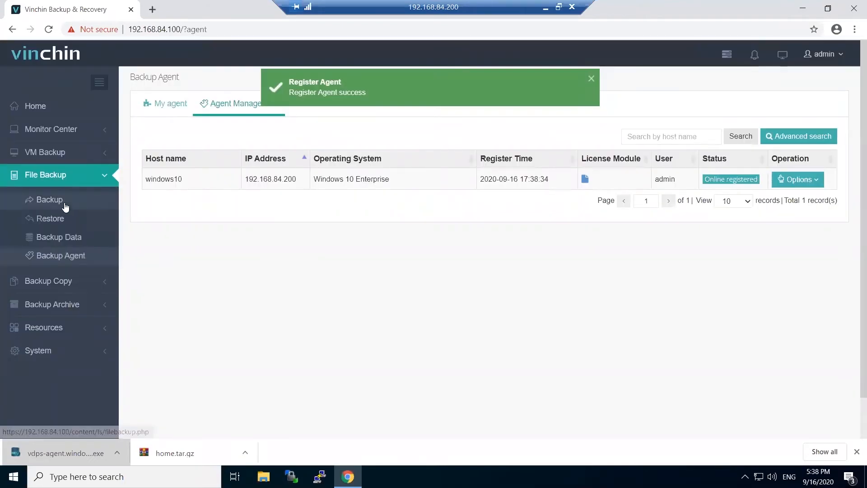
click(66, 206)
Select E:/demo-filebk on host 192.168.84.200 as the backup source
click(192, 179)
click(320, 251)
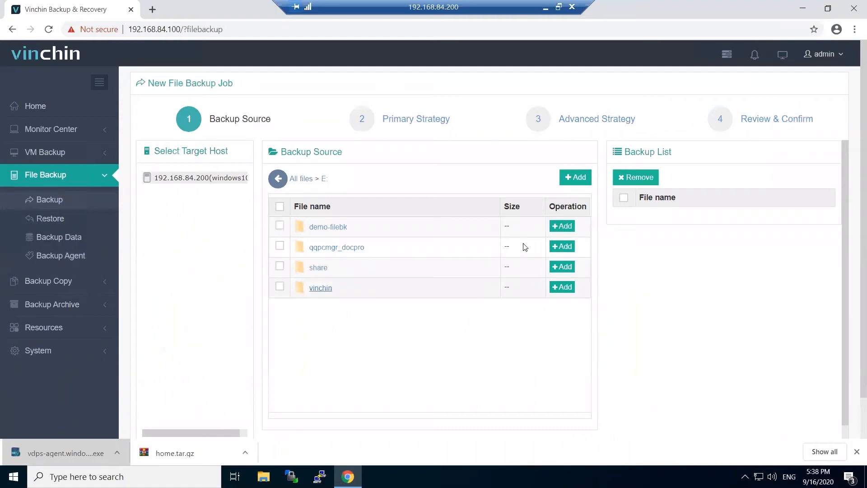
click(562, 226)
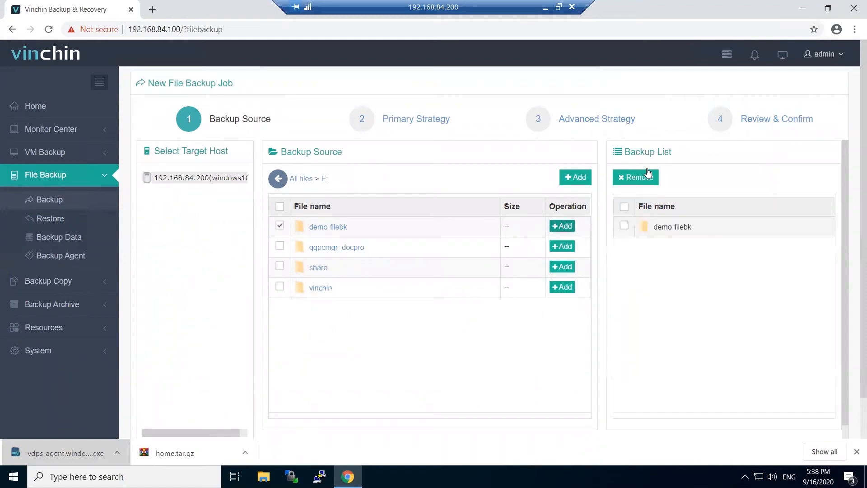
scroll(523, 420, down, 1)
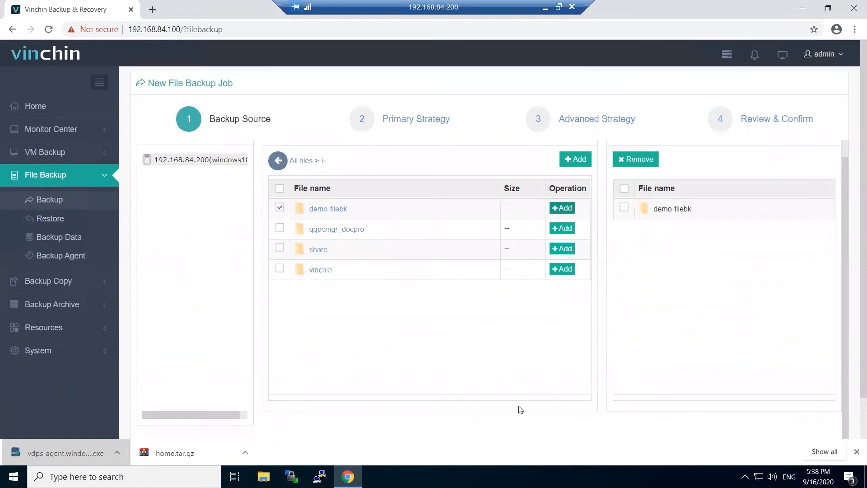
scroll(517, 402, down, 2)
click(519, 416)
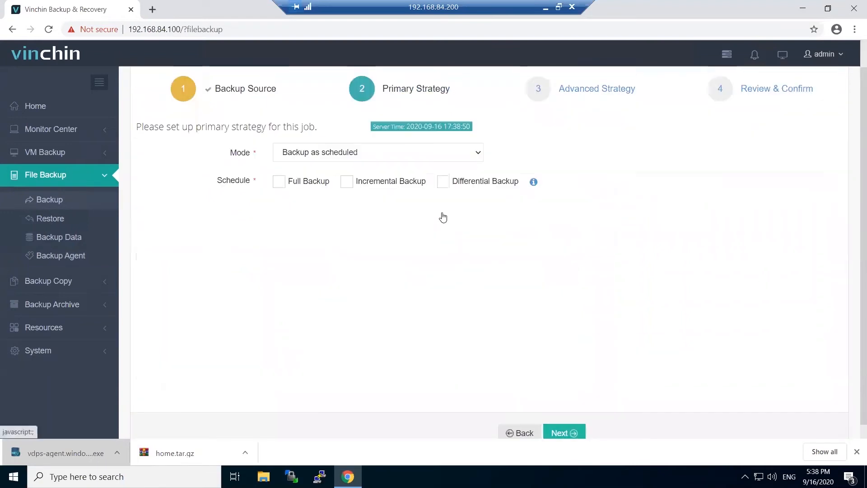
Make it a once-off backup starting 17 September 2020 at 20:00
scroll(441, 212, up, 2)
click(339, 185)
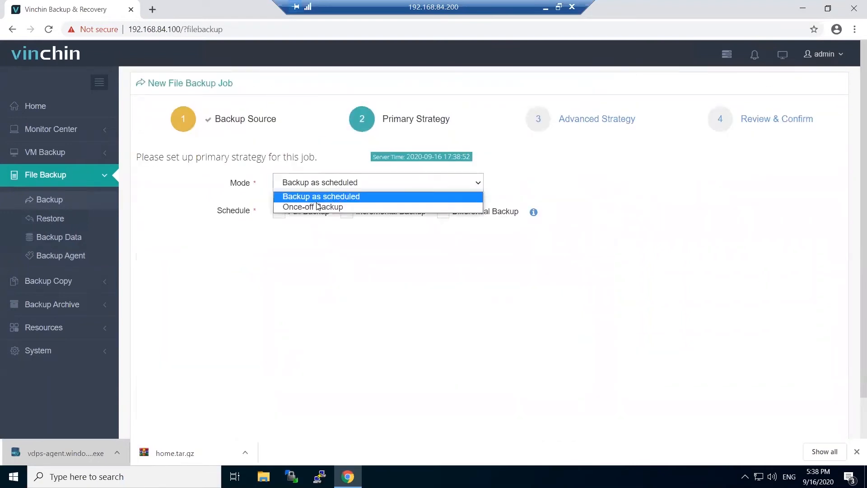
click(319, 206)
click(471, 213)
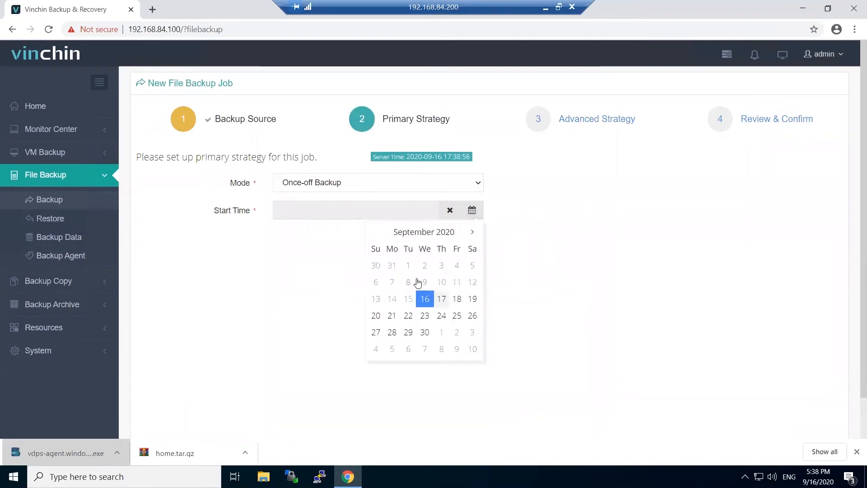
click(441, 298)
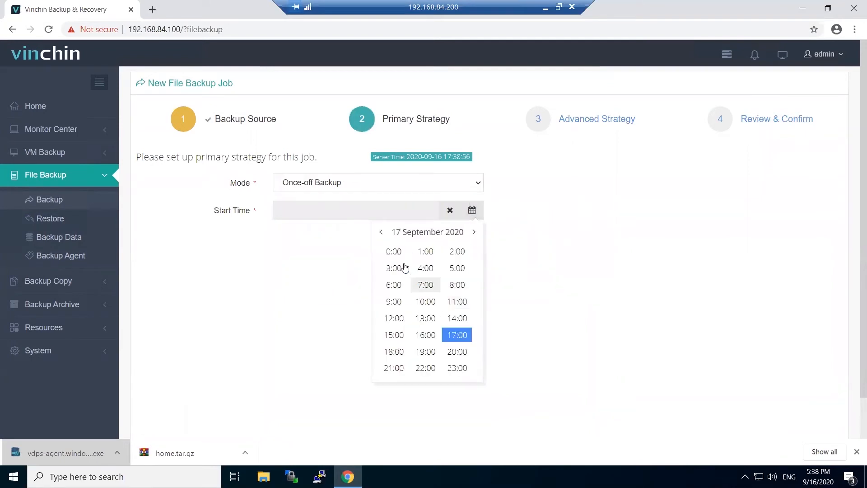
click(455, 352)
click(396, 251)
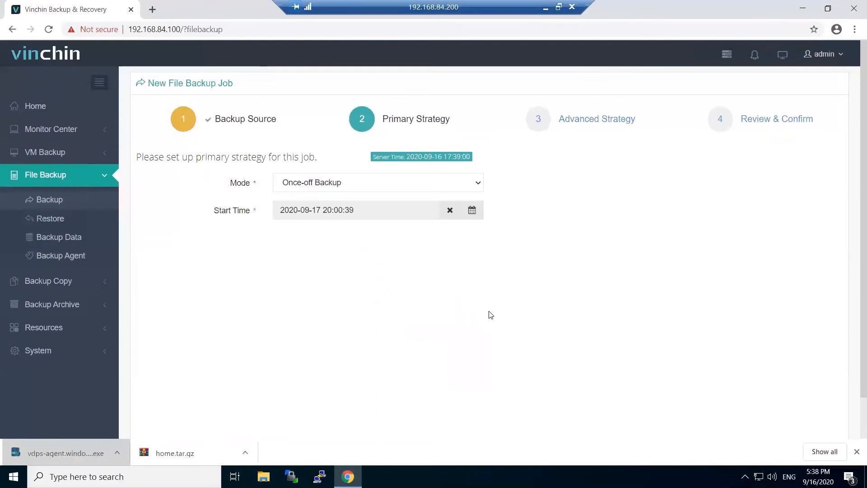
scroll(491, 314, down, 1)
click(559, 421)
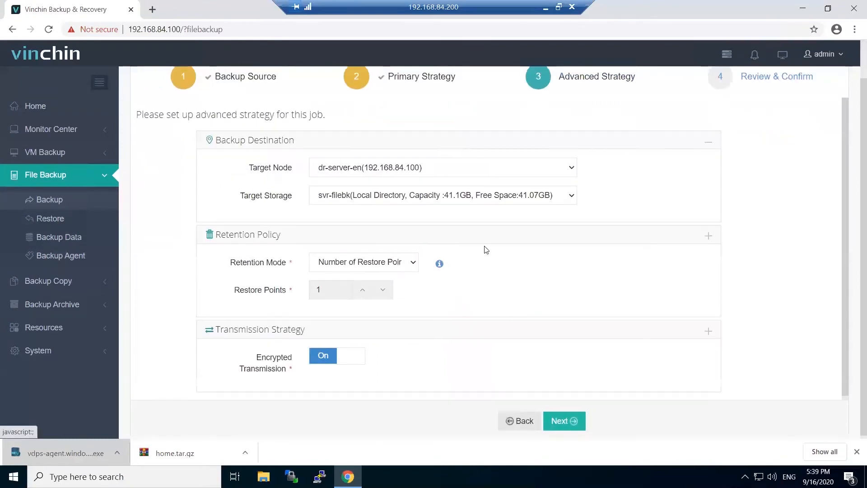
Keep svr-filebk storage, 1 restore point and encrypted transmission, and continue to review
scroll(481, 250, up, 1)
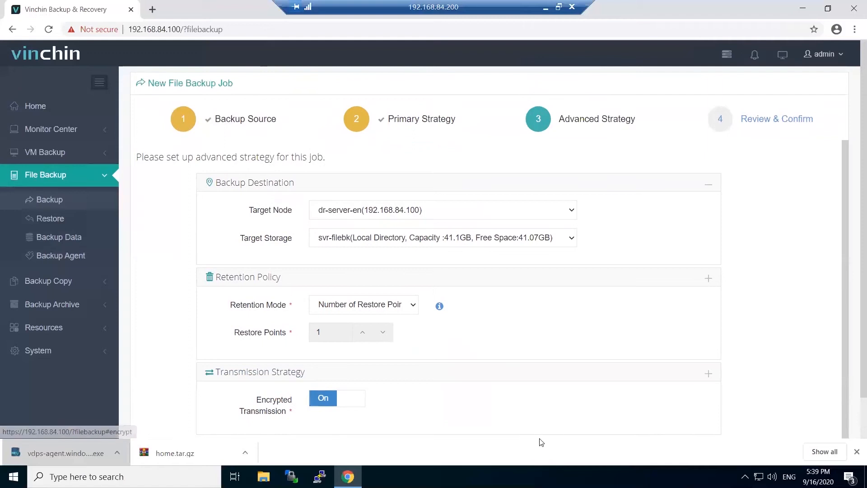
scroll(548, 410, down, 1)
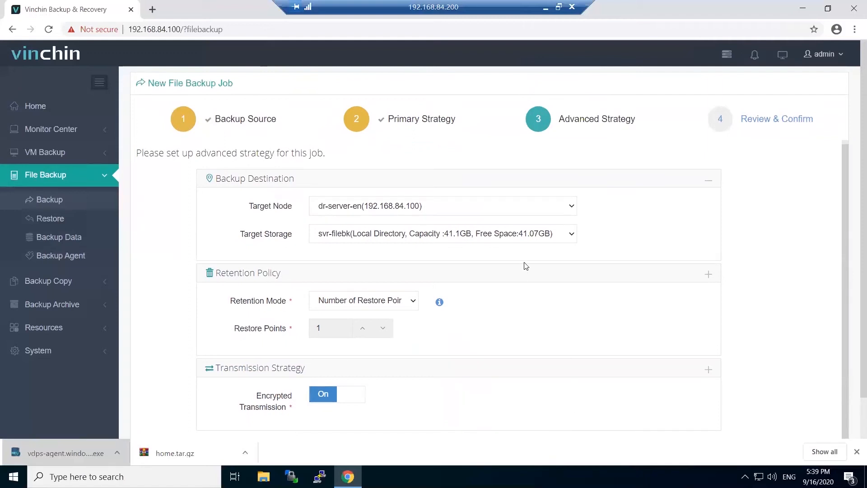
scroll(542, 316, down, 1)
click(560, 416)
scroll(434, 208, up, 1)
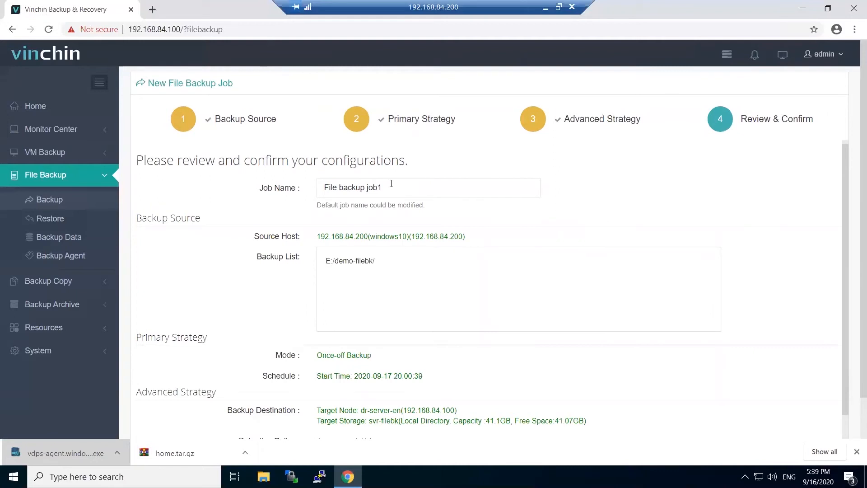
Rename the job from 'File backup job1' to 'File backup demo' and submit it to run
double_click(370, 179)
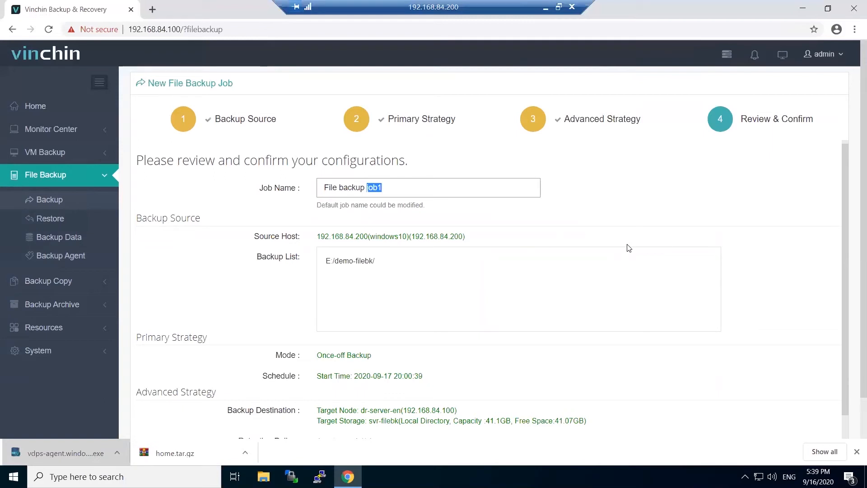
text(demo)
key(Return)
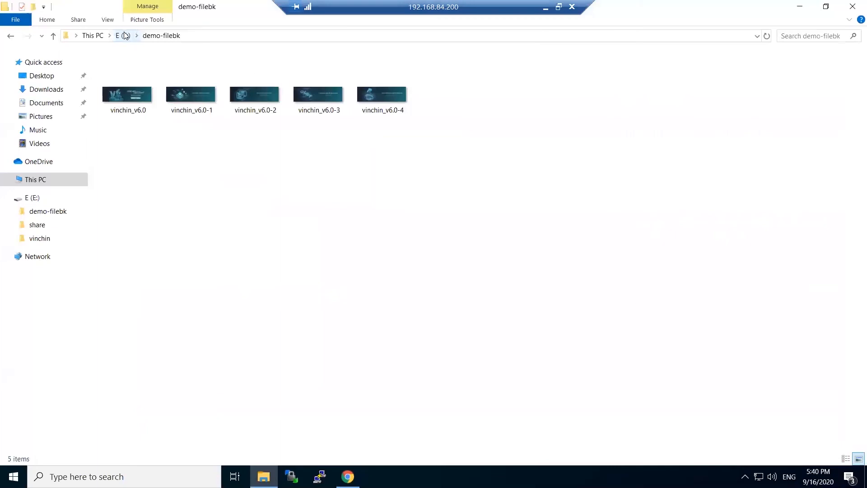
Delete demo-filebk from drive E:, empty the Recycle Bin, and return to the browser
click(124, 36)
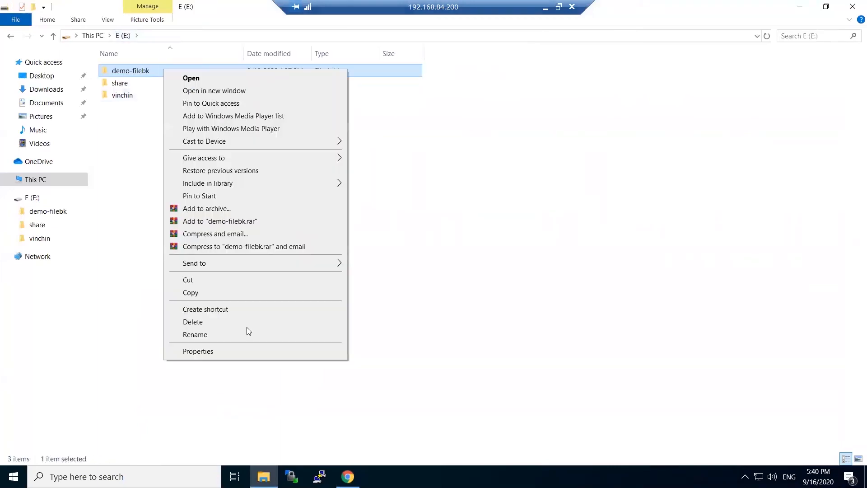
click(246, 325)
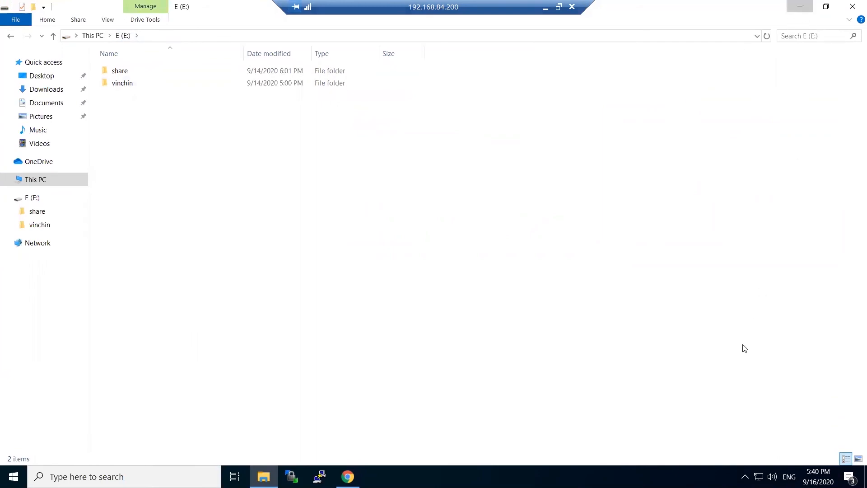
key(super+d)
right_click(836, 402)
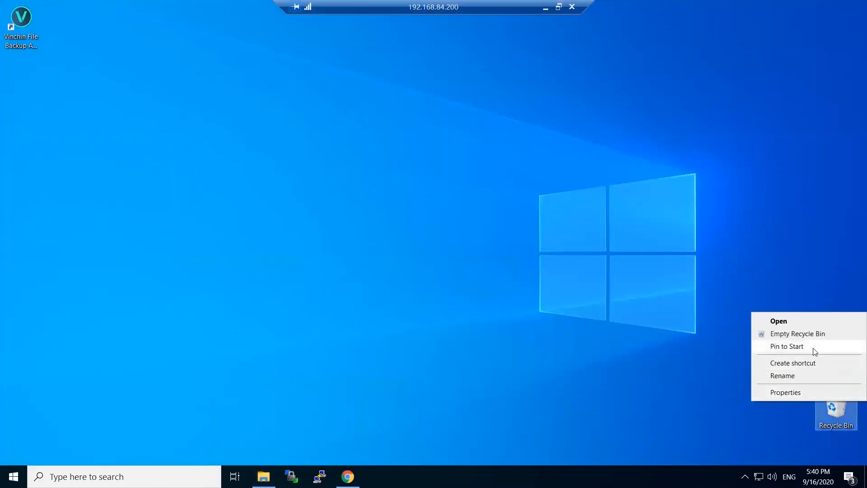
click(811, 335)
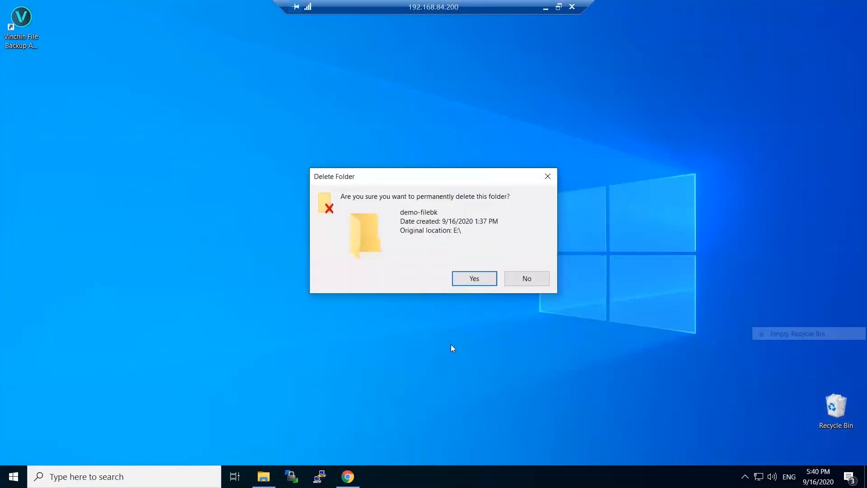
key(Return)
click(348, 476)
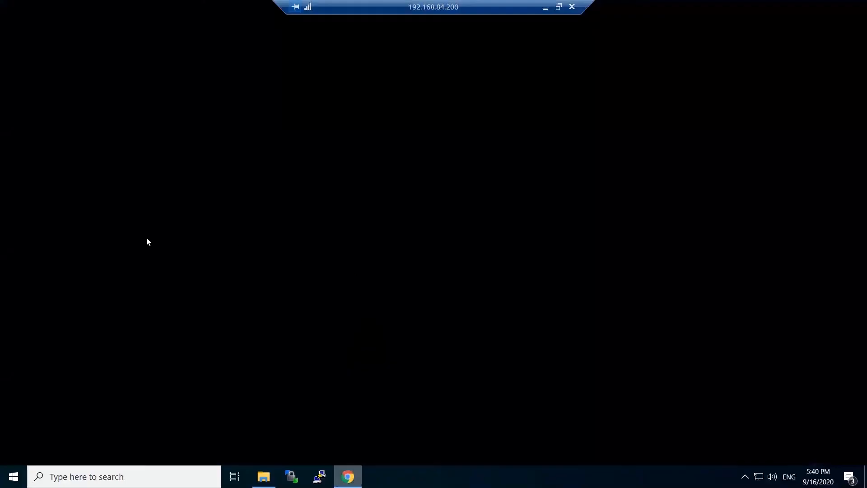
click(263, 476)
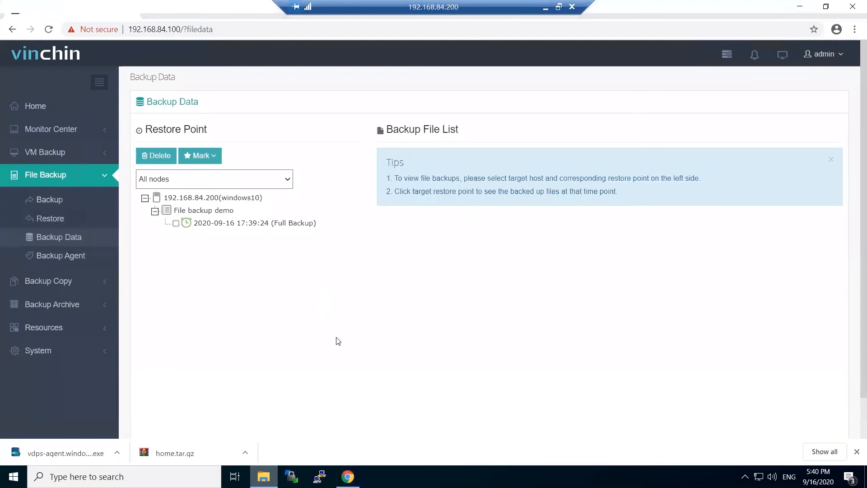
click(348, 476)
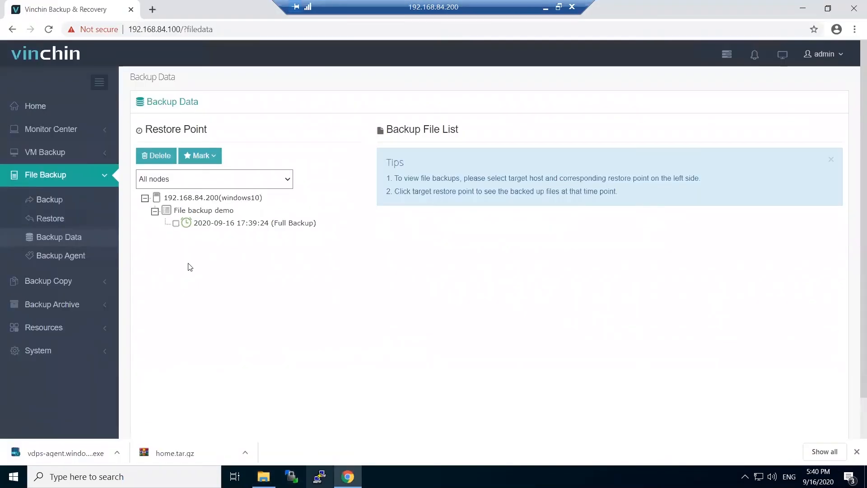
click(49, 218)
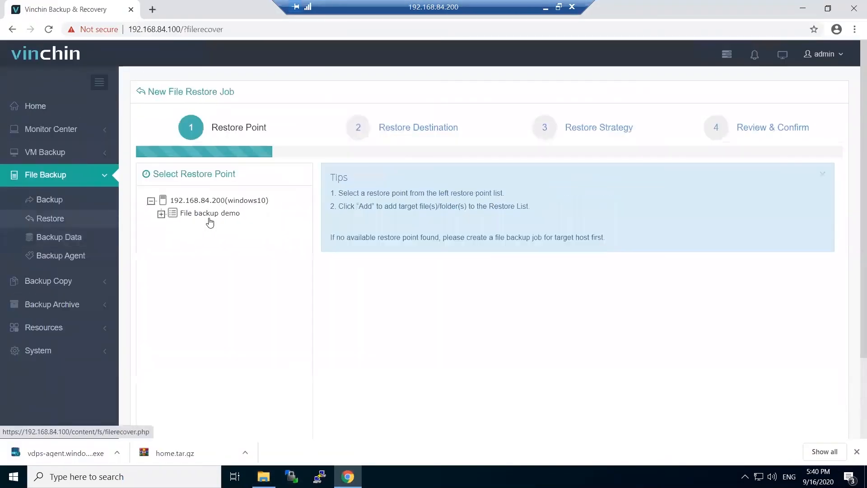
click(175, 217)
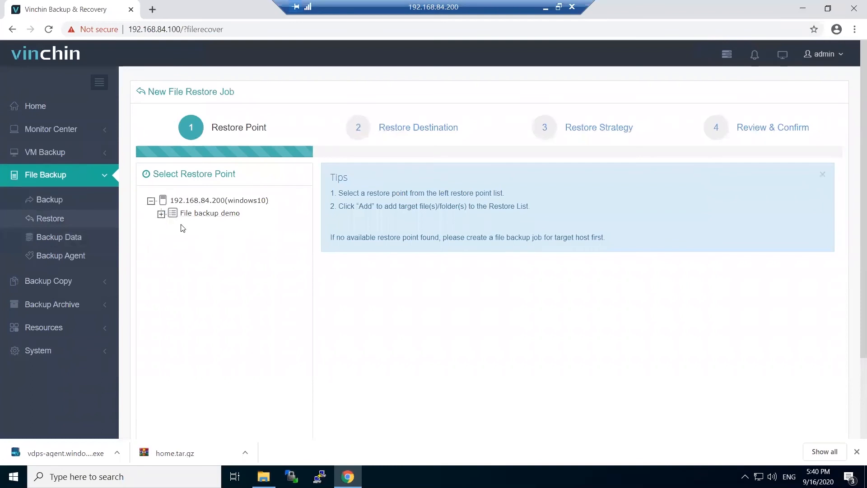
click(186, 227)
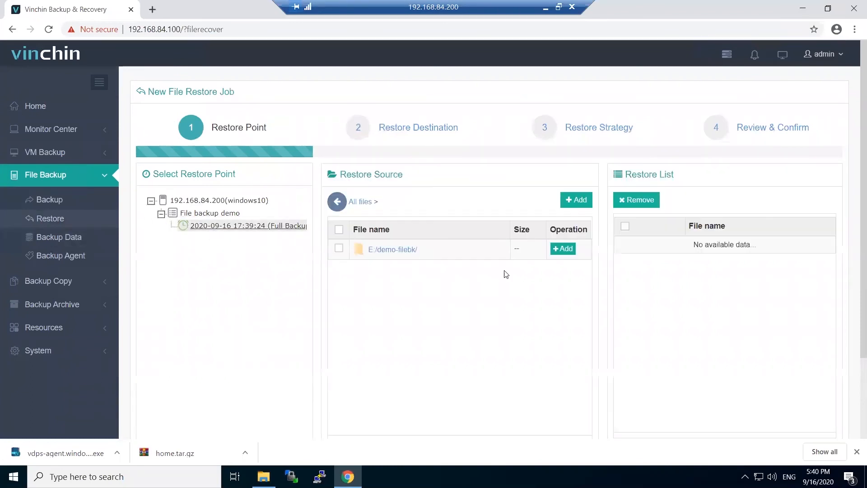
click(565, 250)
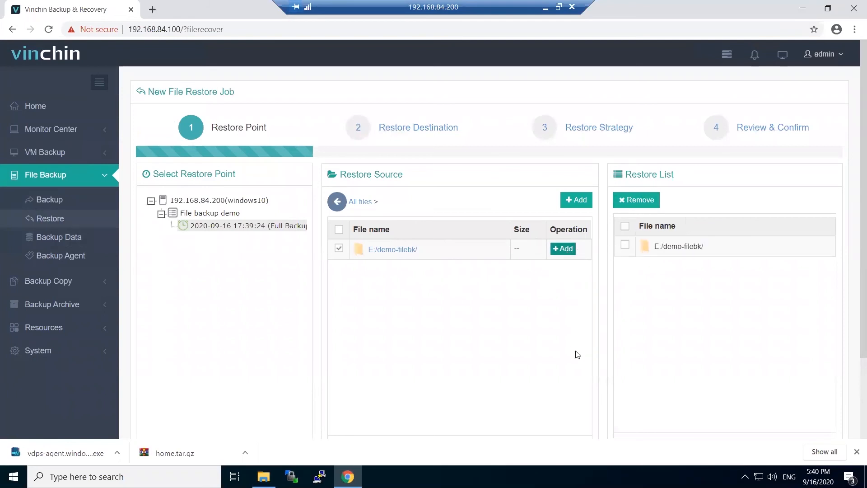
scroll(578, 355, down, 3)
click(524, 406)
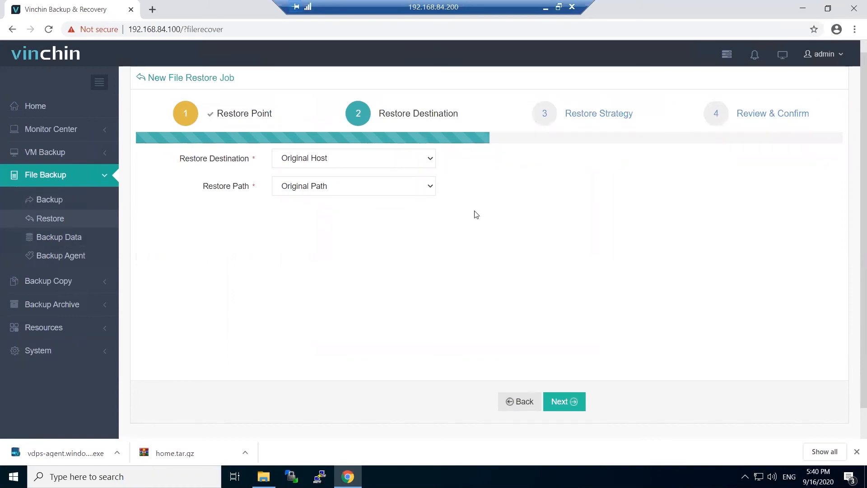
Keep Original Host, Original Path and Restore now mode, advancing to Review & Confirm
click(426, 164)
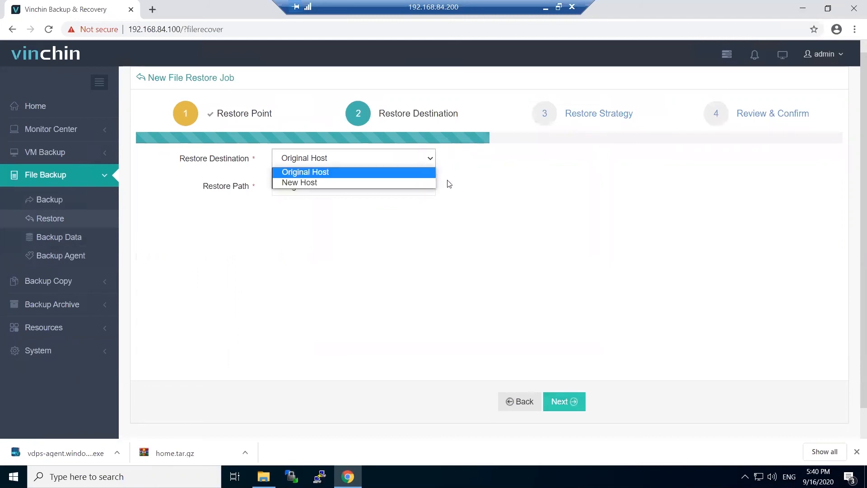
click(467, 189)
click(433, 189)
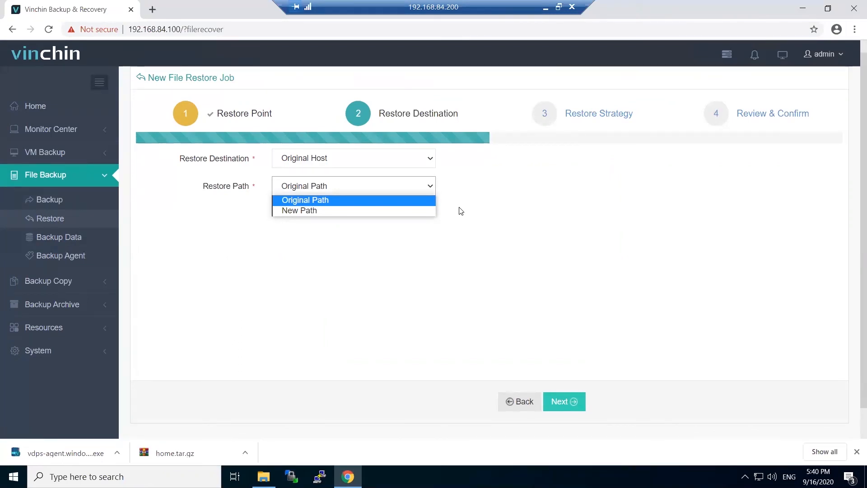
click(460, 241)
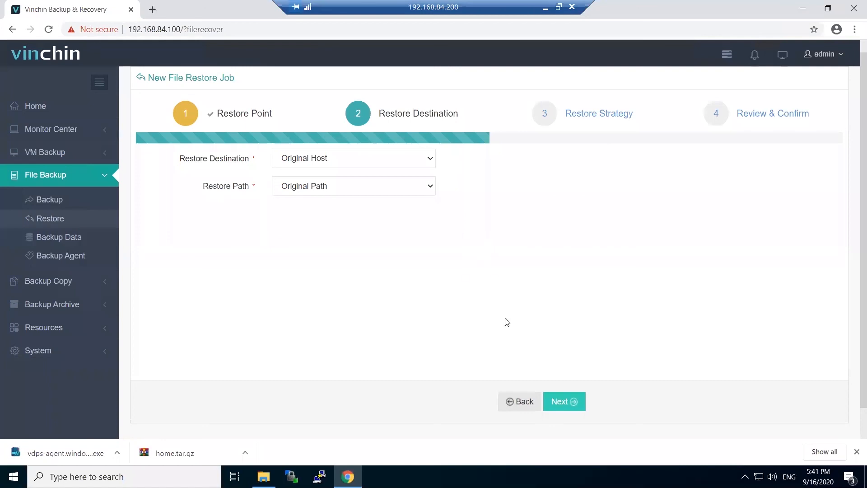
click(563, 403)
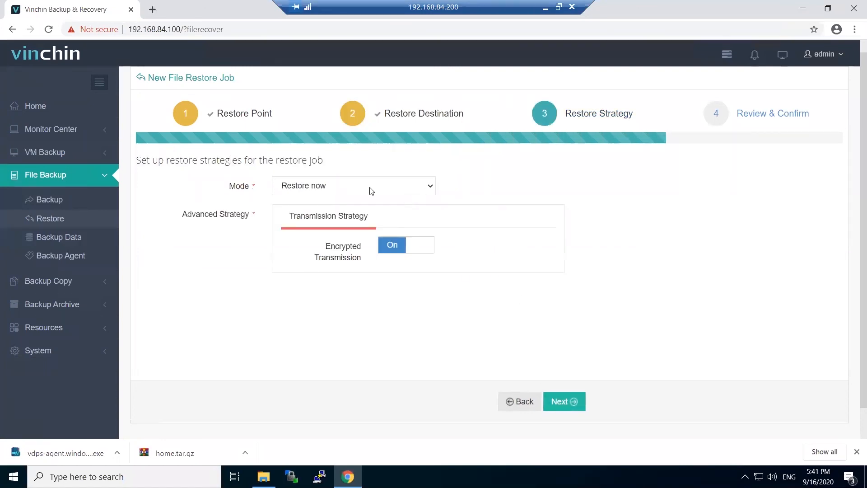
click(561, 403)
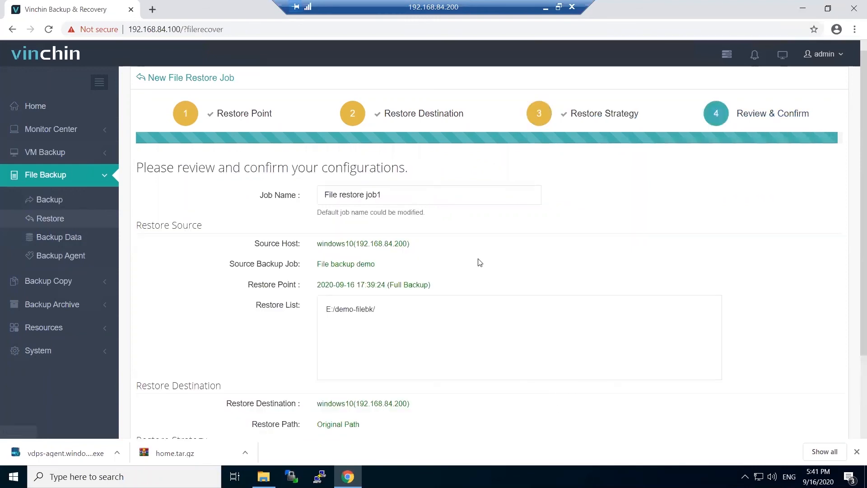
Rename the restore job to 'File restore demo', submit it, and switch to File Explorer on E:
click(400, 193)
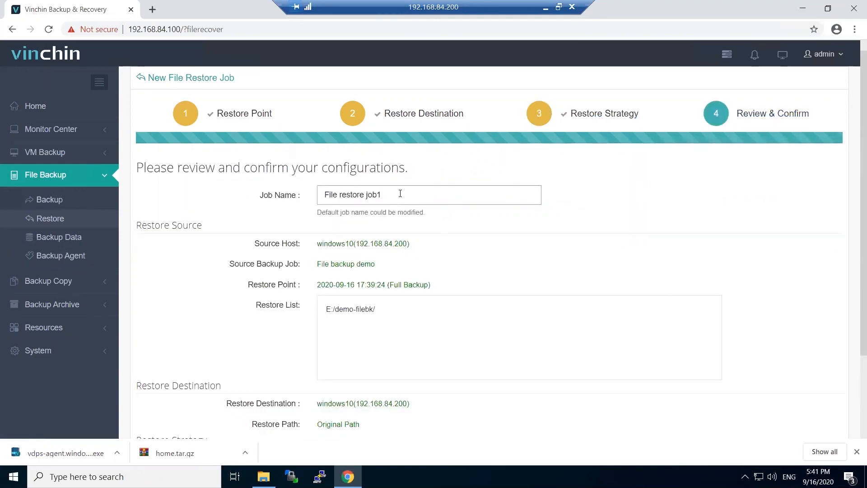
key(BackSpace)
key(BackSpace)
key(BackSpace)
key(BackSpace)
text(demo)
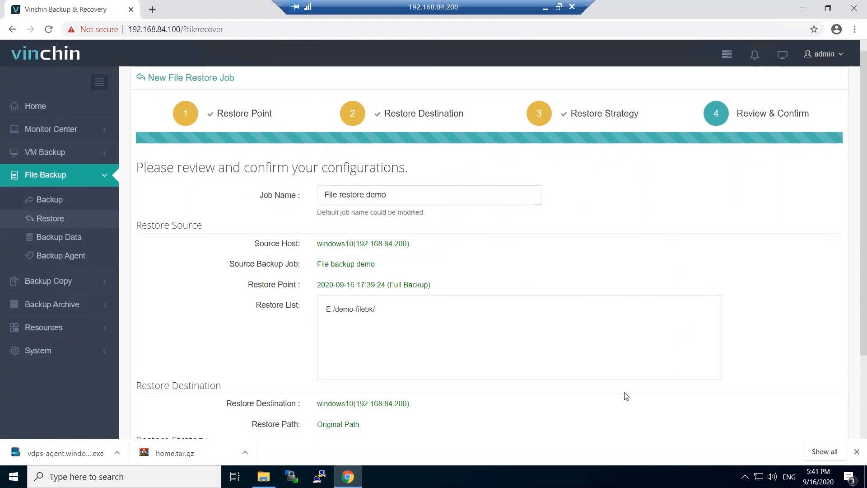
scroll(623, 395, down, 3)
click(571, 408)
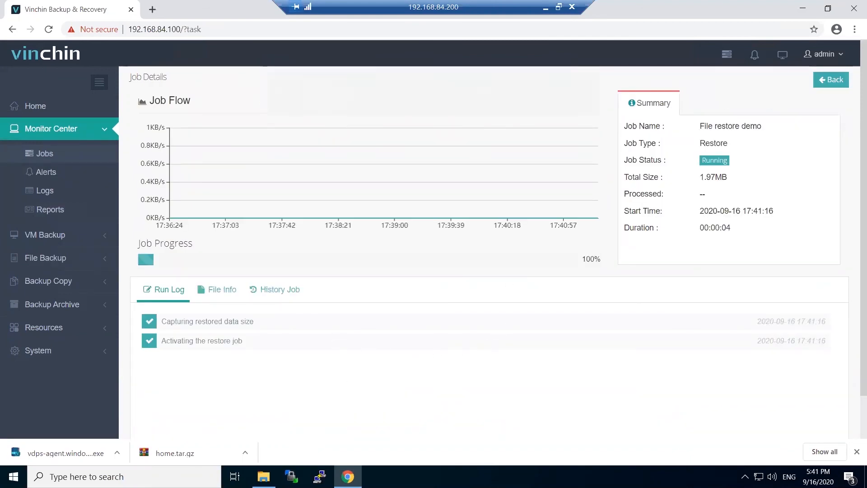
key(alt+Tab)
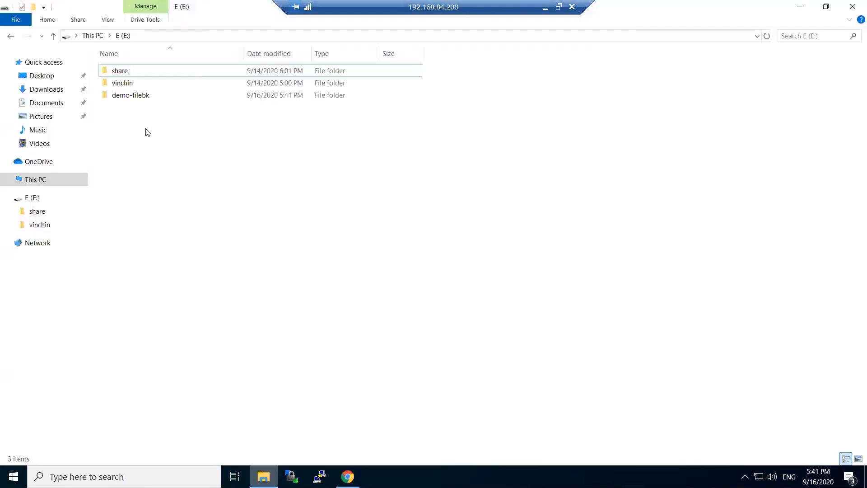
Refresh the drive E: listing and open the restored demo-filebk folder
right_click(214, 195)
click(213, 185)
click(149, 73)
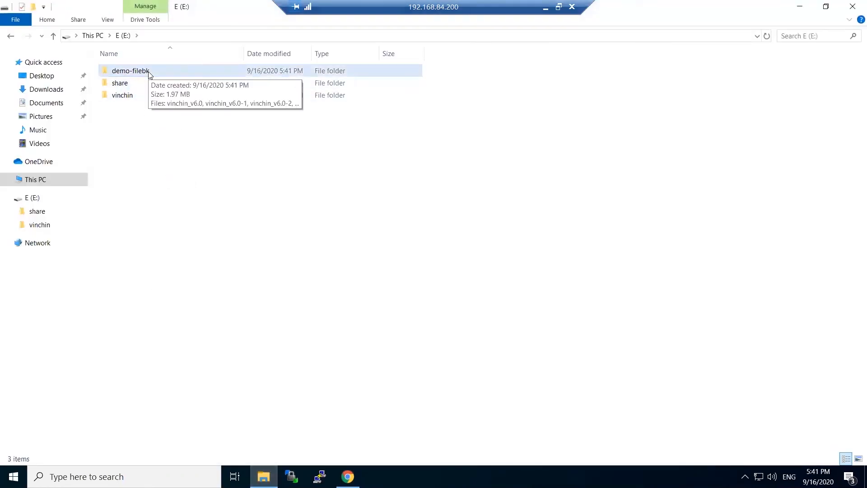
double_click(149, 72)
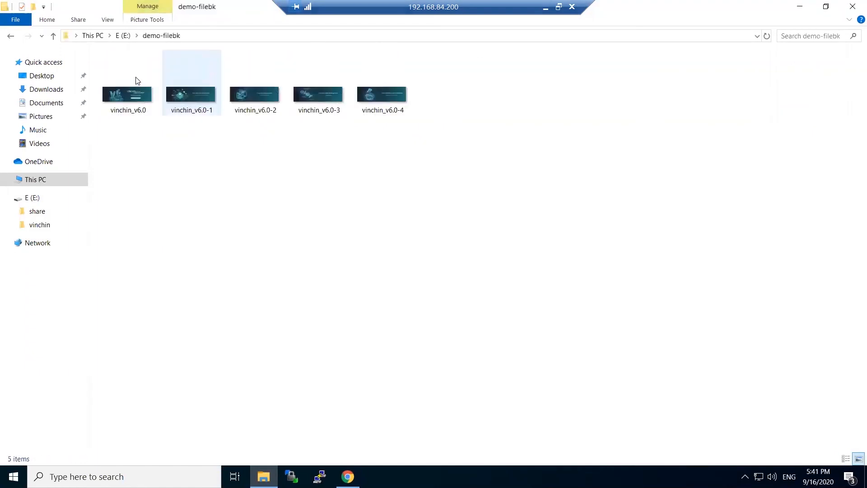
Preview the vinchin_v6.0 image in Photos, then close the viewer
click(134, 100)
double_click(134, 100)
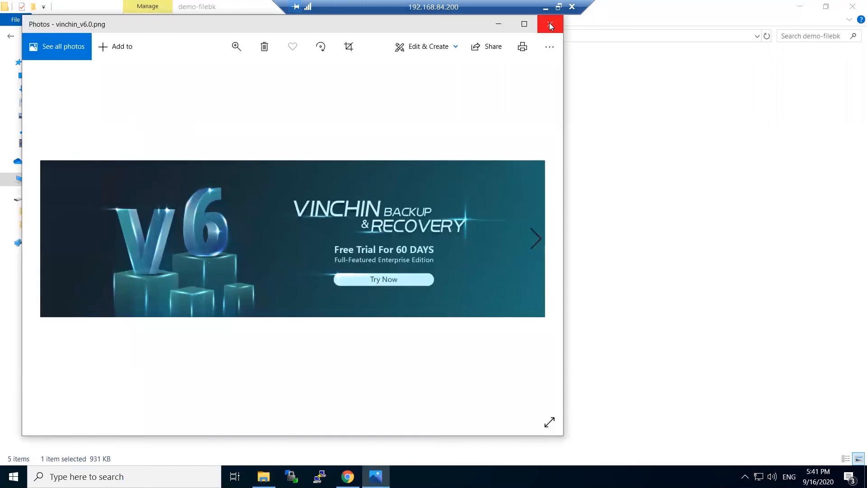
click(550, 23)
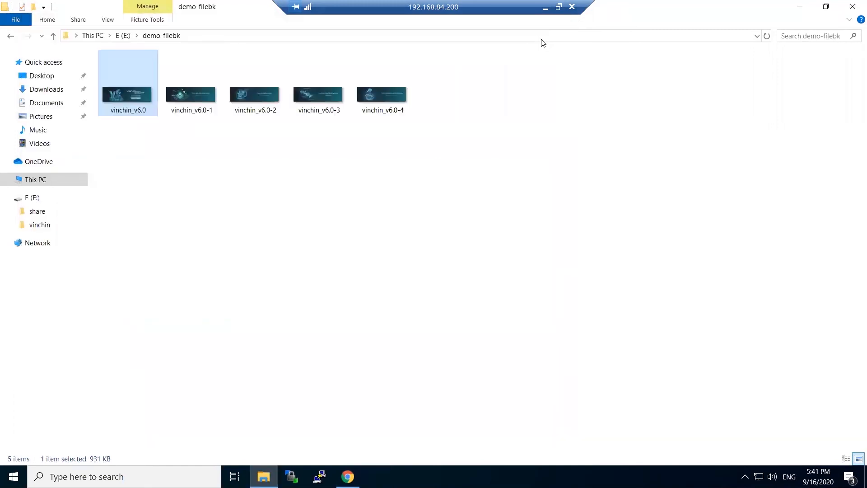